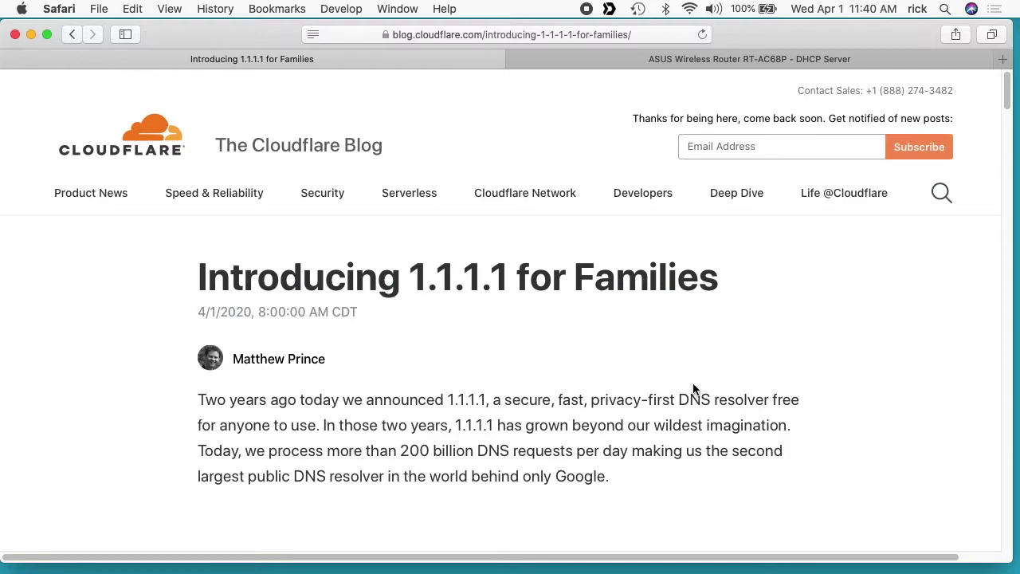
Step: Examine the 1.1.1.1 for Families article down to the Two Flavors section on 1.1.1.2 and 1.1.1.3
{"action": "scroll", "coordinate": [643, 458], "scroll_direction": "down", "scroll_amount": 10}
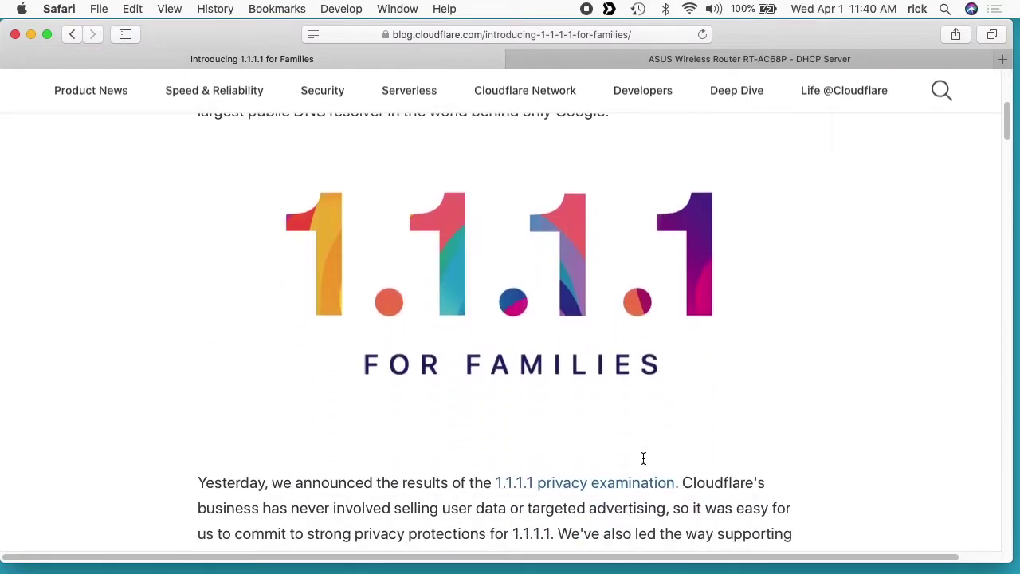
{"action": "scroll", "coordinate": [642, 462], "scroll_direction": "down", "scroll_amount": 20}
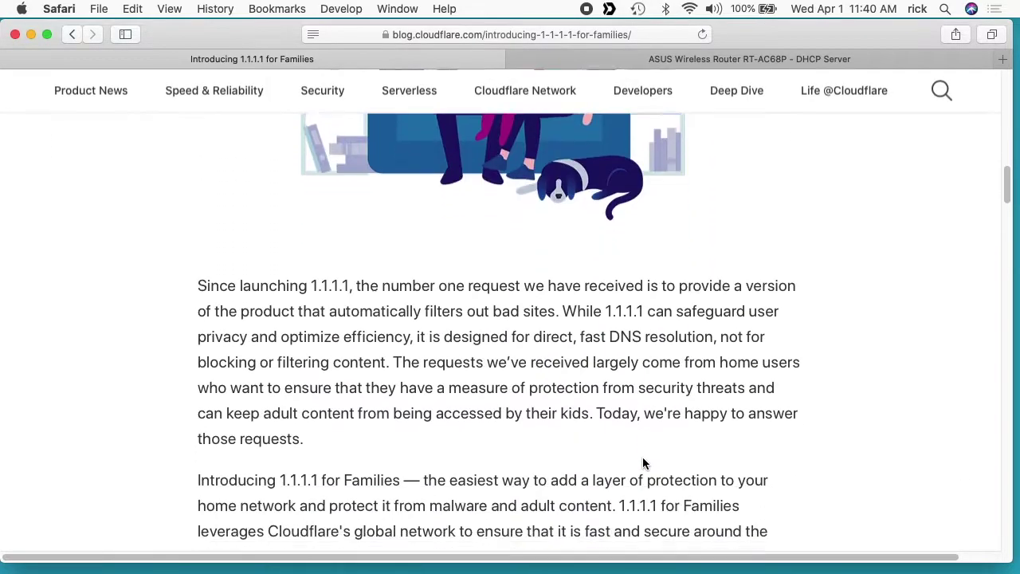
{"action": "scroll", "coordinate": [642, 462], "scroll_direction": "down", "scroll_amount": 3}
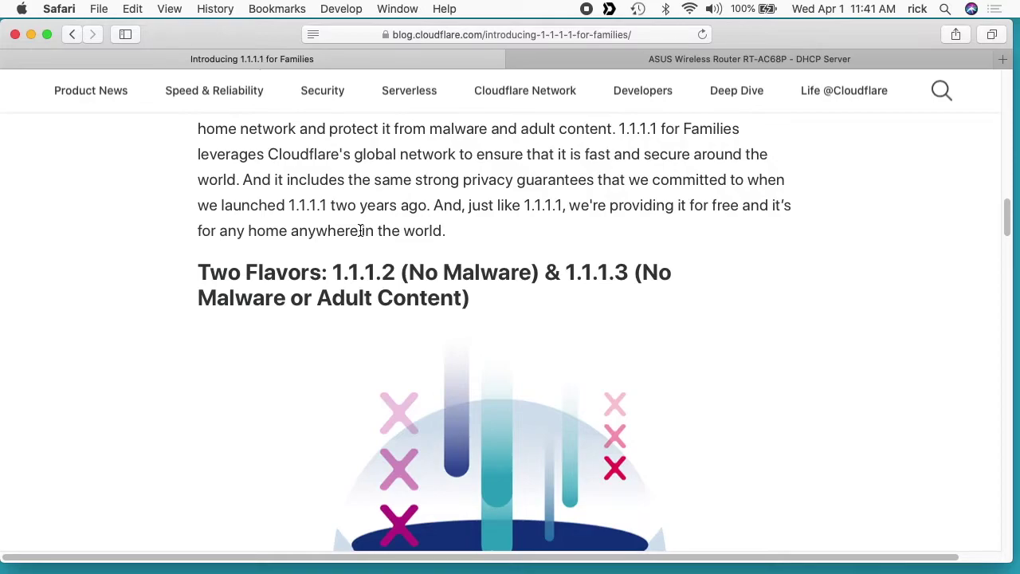
Step: Open a new private browsing window
{"action": "left_click", "coordinate": [101, 9]}
{"action": "left_click", "coordinate": [107, 42]}
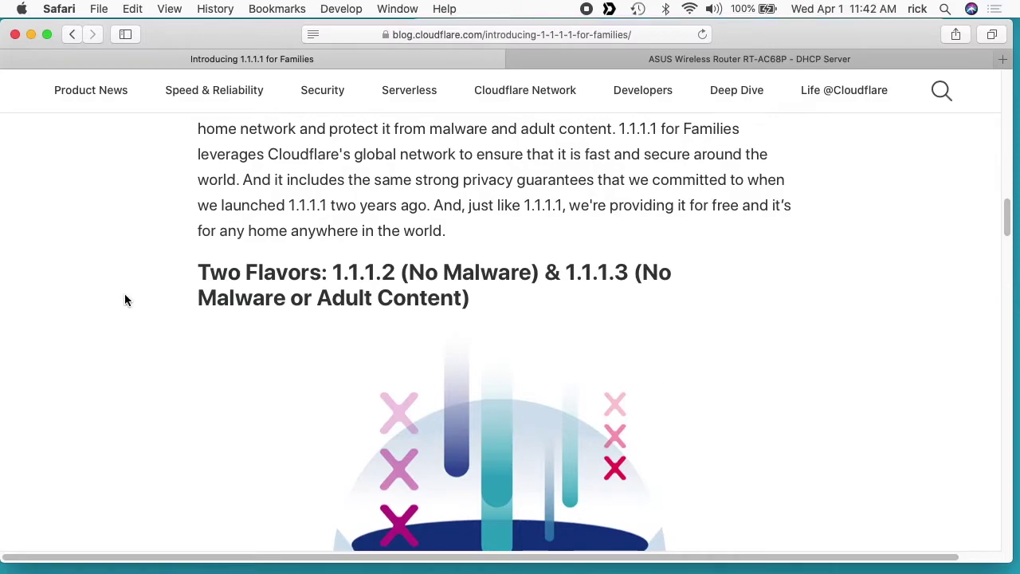
Step: Switch to System Preferences, add 1.1.1.3 as the Wi-Fi connection's DNS server and apply the change
{"action": "key", "text": "super+Tab"}
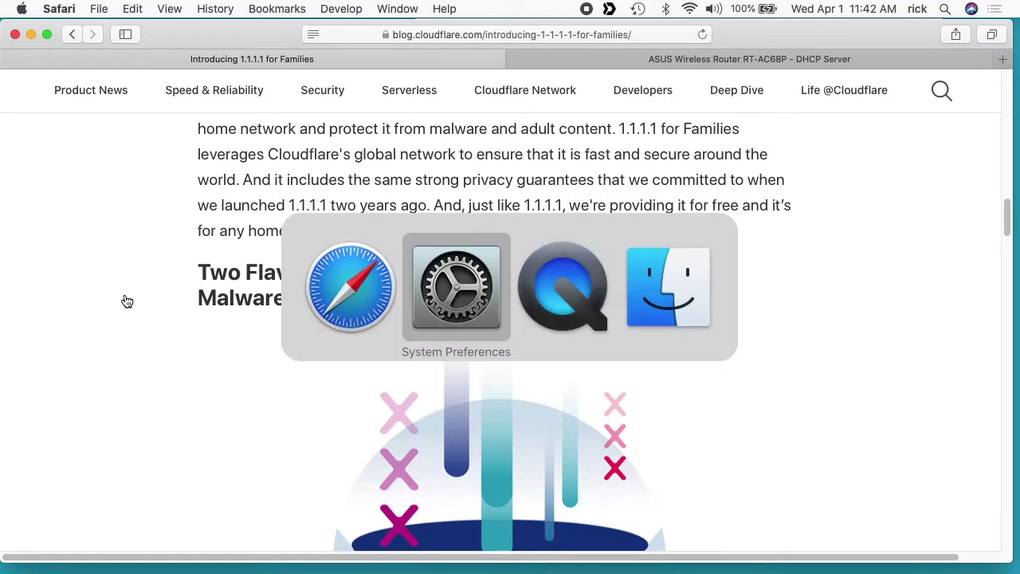
{"action": "left_click", "coordinate": [514, 330]}
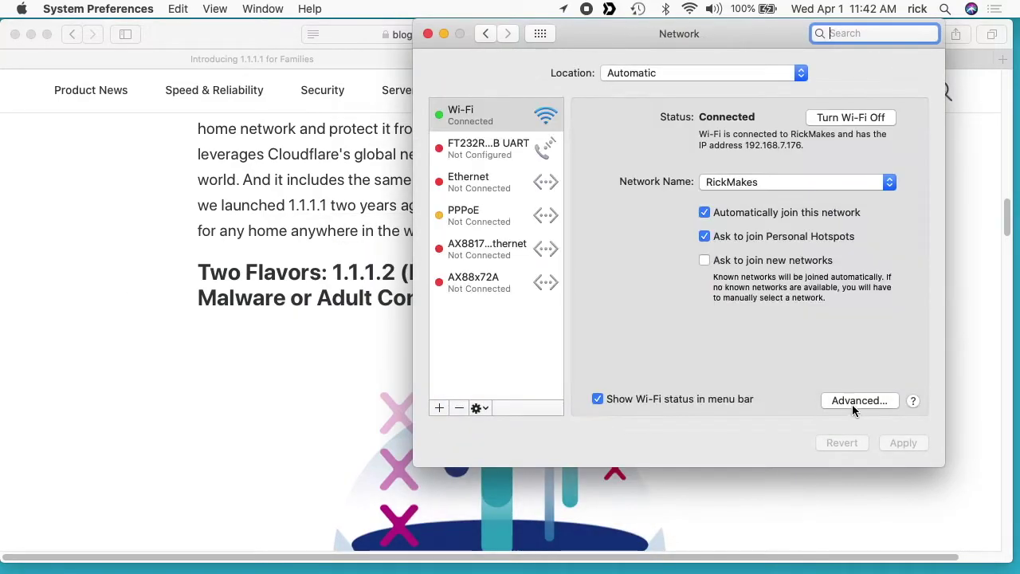
{"action": "left_click", "coordinate": [857, 401]}
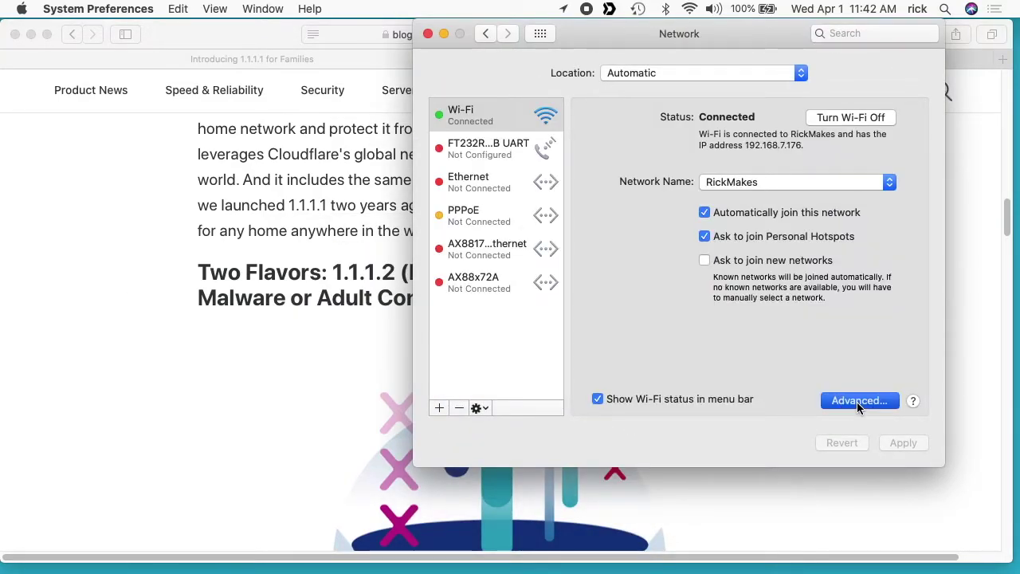
{"action": "left_click", "coordinate": [619, 99]}
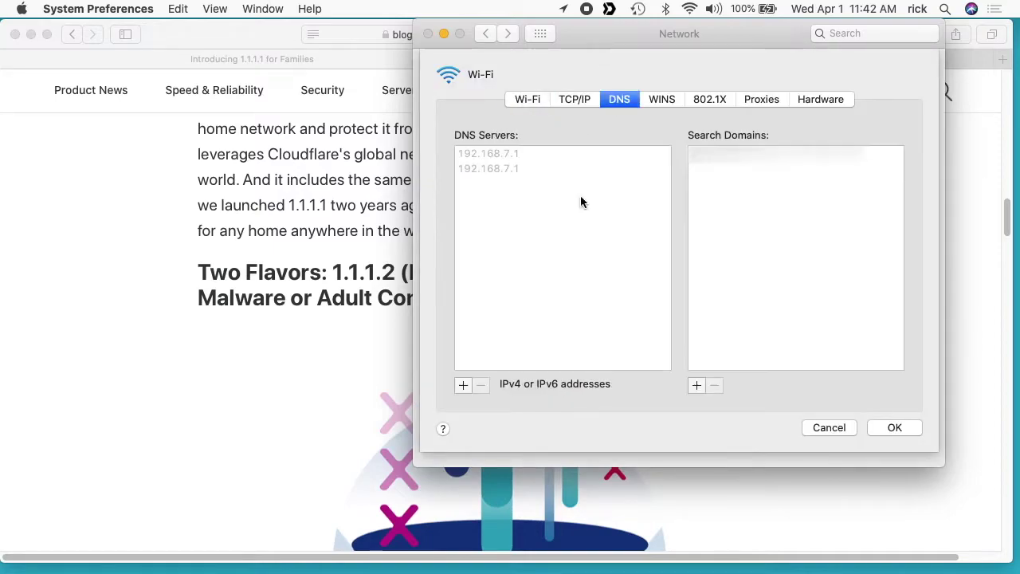
{"action": "left_click", "coordinate": [463, 386]}
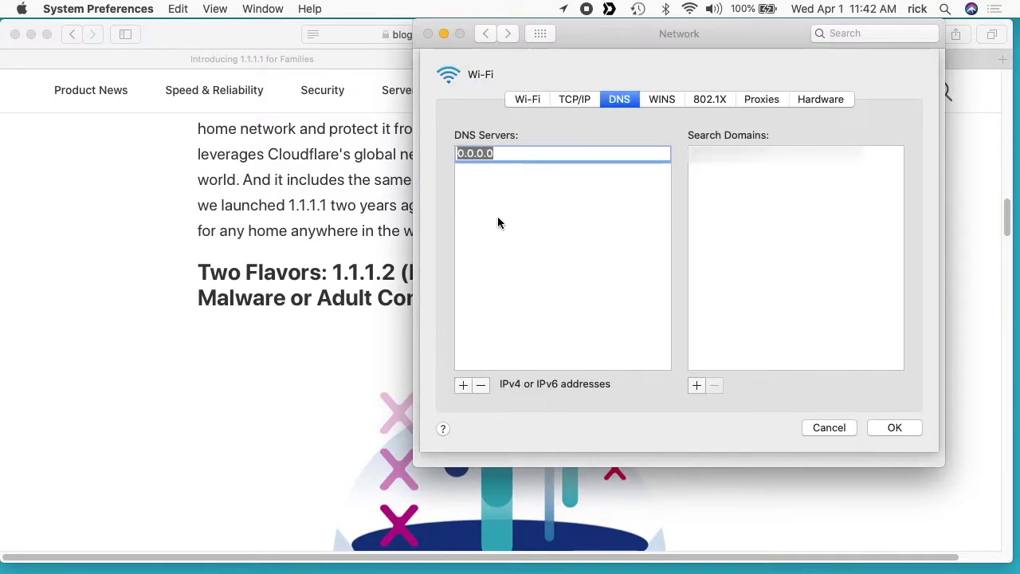
{"action": "type", "text": "1.1.1.3"}
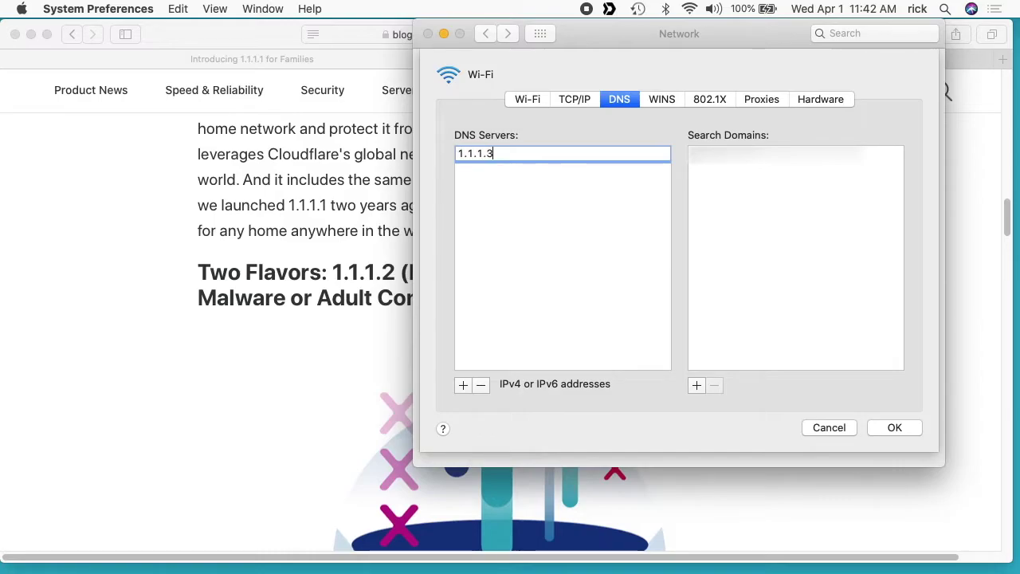
{"action": "left_click", "coordinate": [907, 428]}
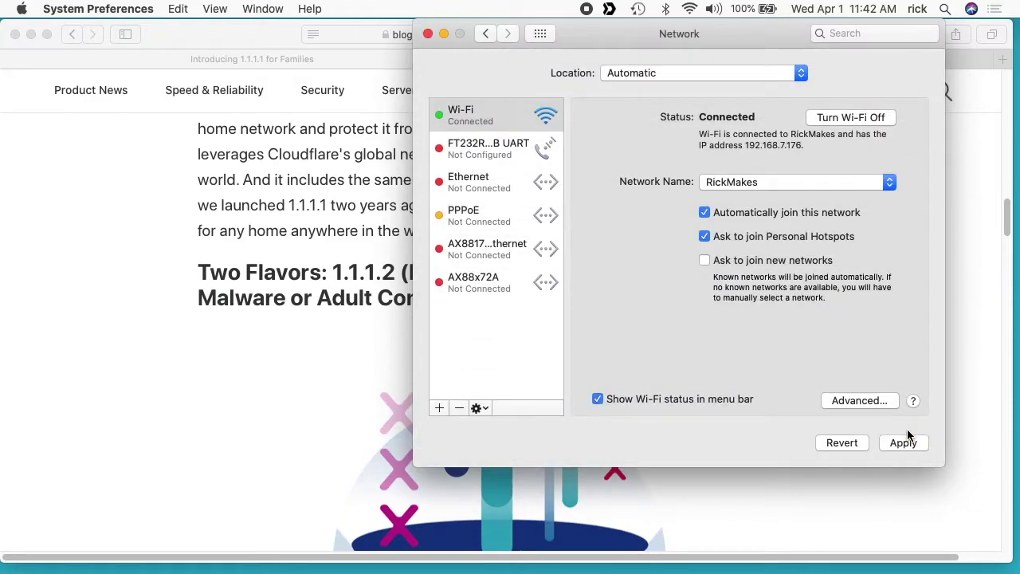
{"action": "left_click", "coordinate": [904, 443]}
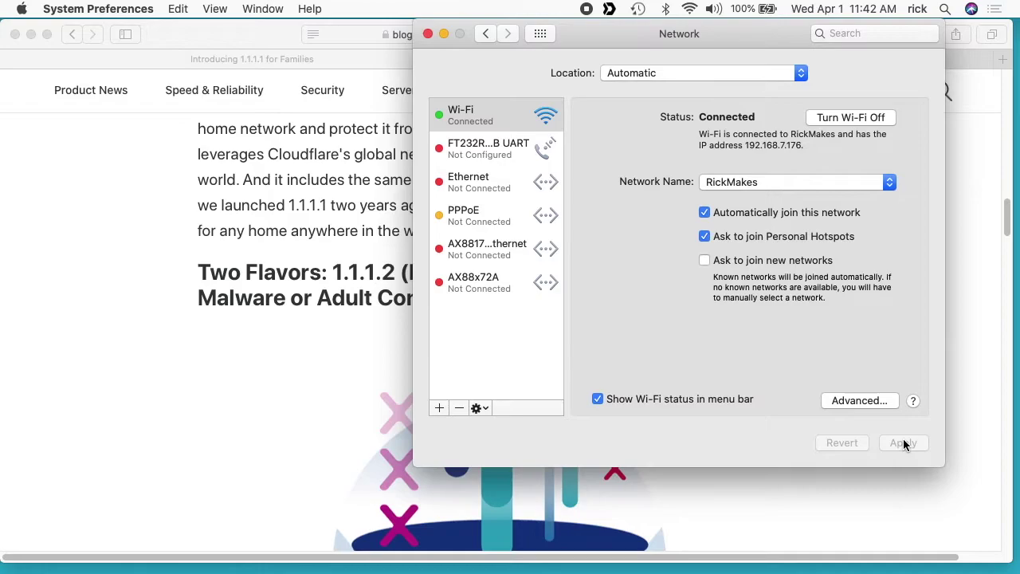
Step: Switch to Safari and load the copied website address in a private window to test the DNS filtering
{"action": "left_click", "coordinate": [171, 368]}
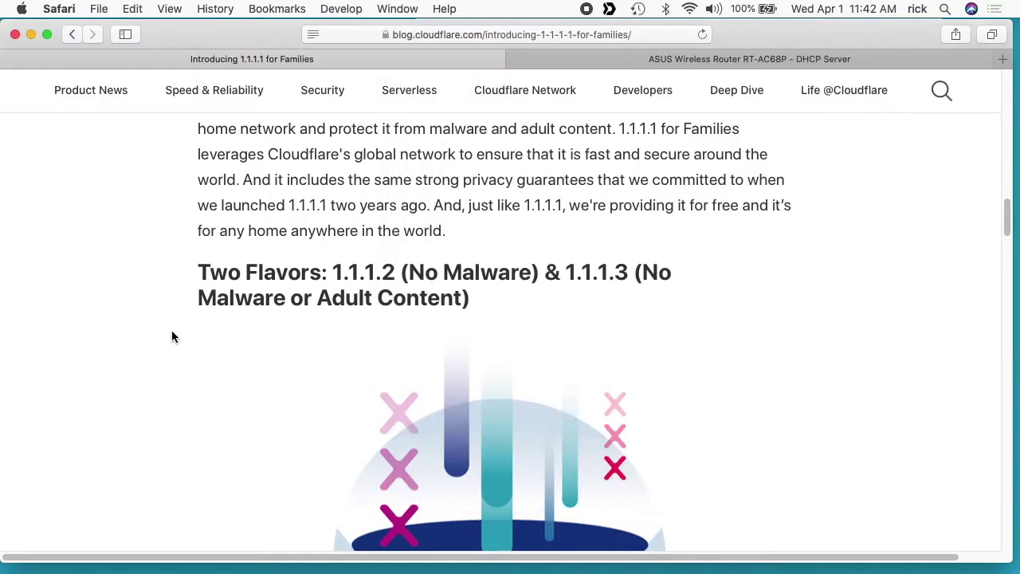
{"action": "left_click", "coordinate": [98, 8]}
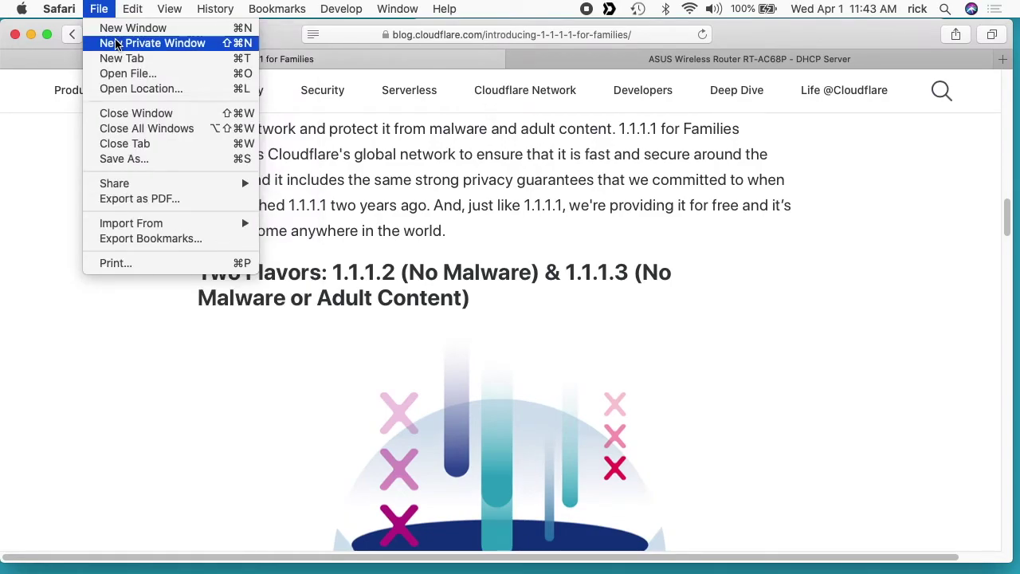
{"action": "left_click", "coordinate": [116, 44]}
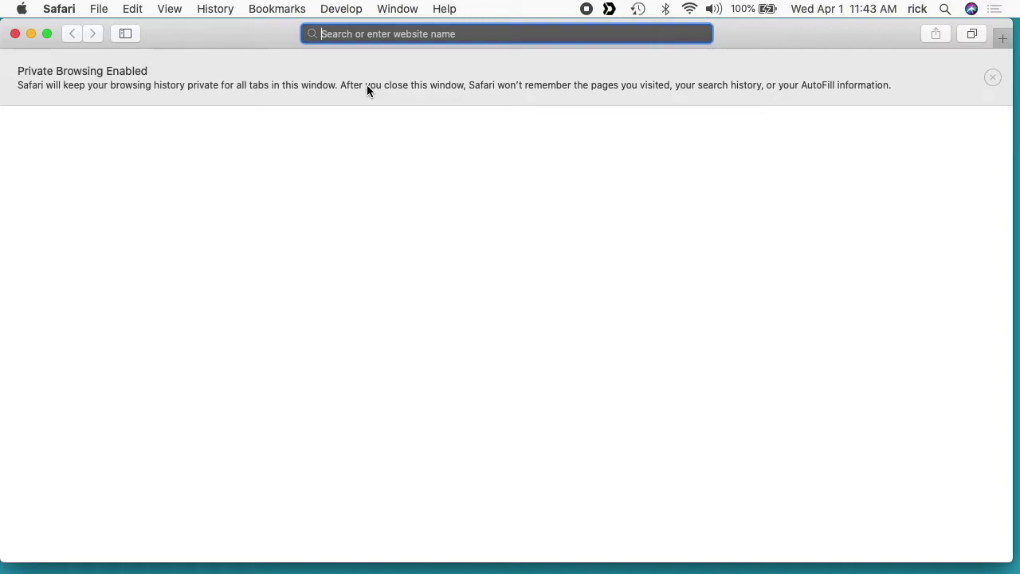
{"action": "key", "text": "super+v"}
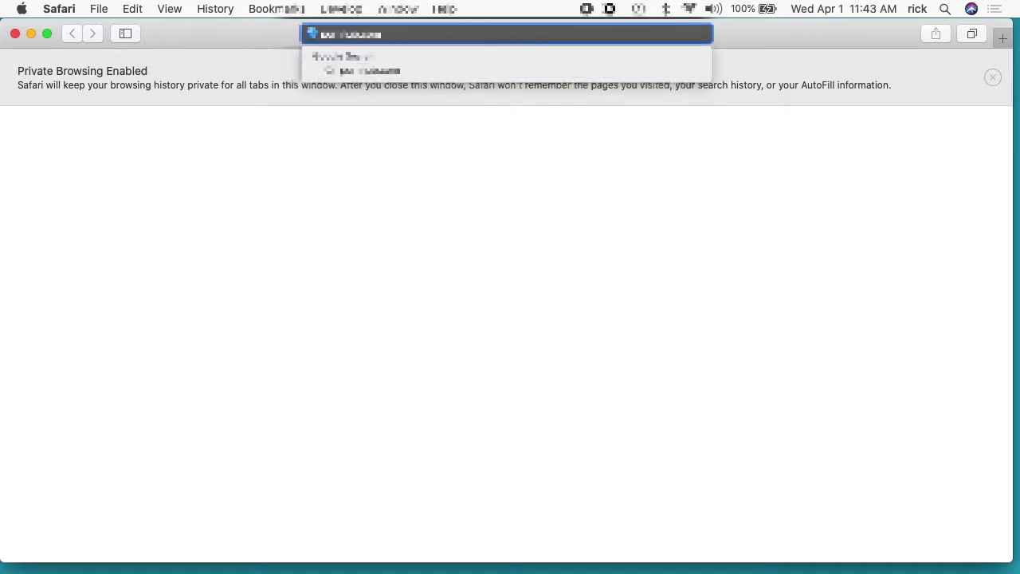
{"action": "key", "text": "Return"}
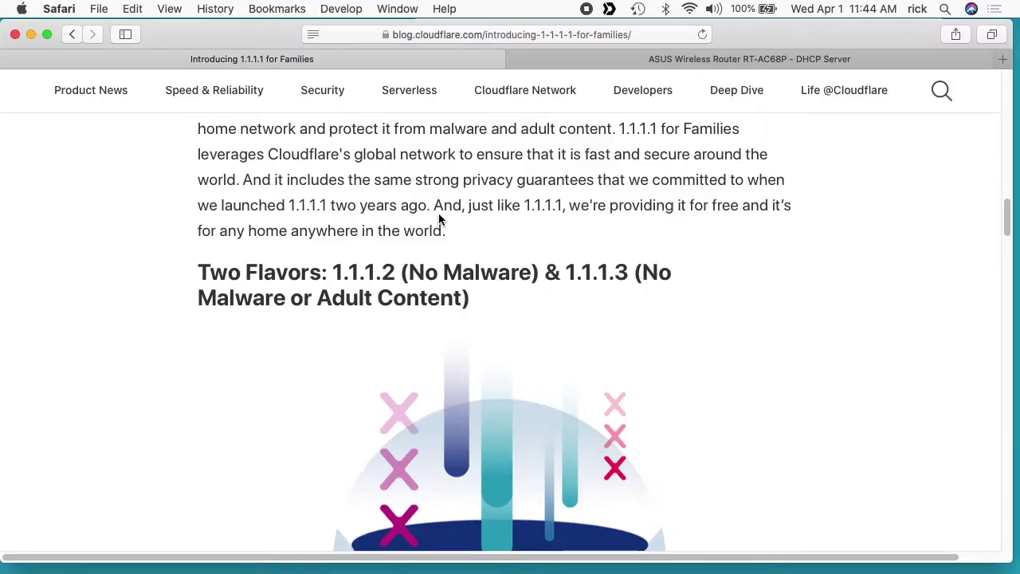
Step: Switch to System Preferences, remove the 1.1.1.3 DNS server from the Wi-Fi connection and apply the change
{"action": "key", "text": "super+Tab"}
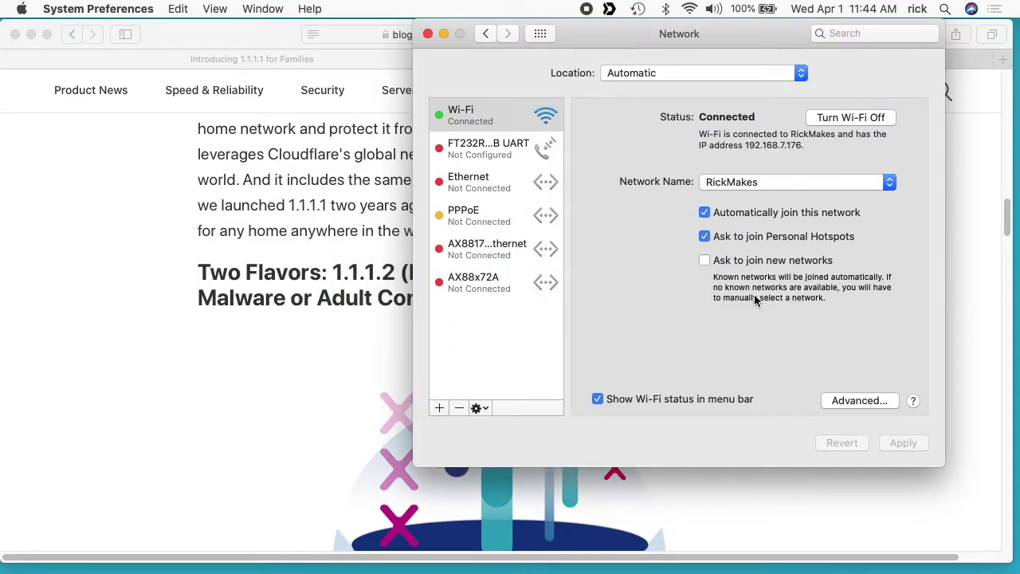
{"action": "left_click", "coordinate": [864, 400]}
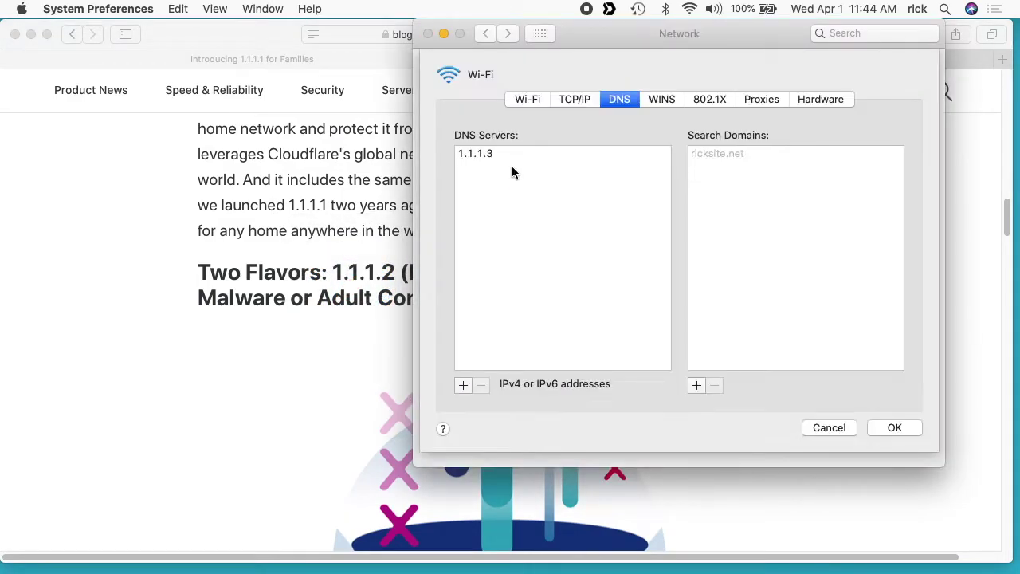
{"action": "left_click", "coordinate": [512, 154]}
{"action": "left_click", "coordinate": [480, 386]}
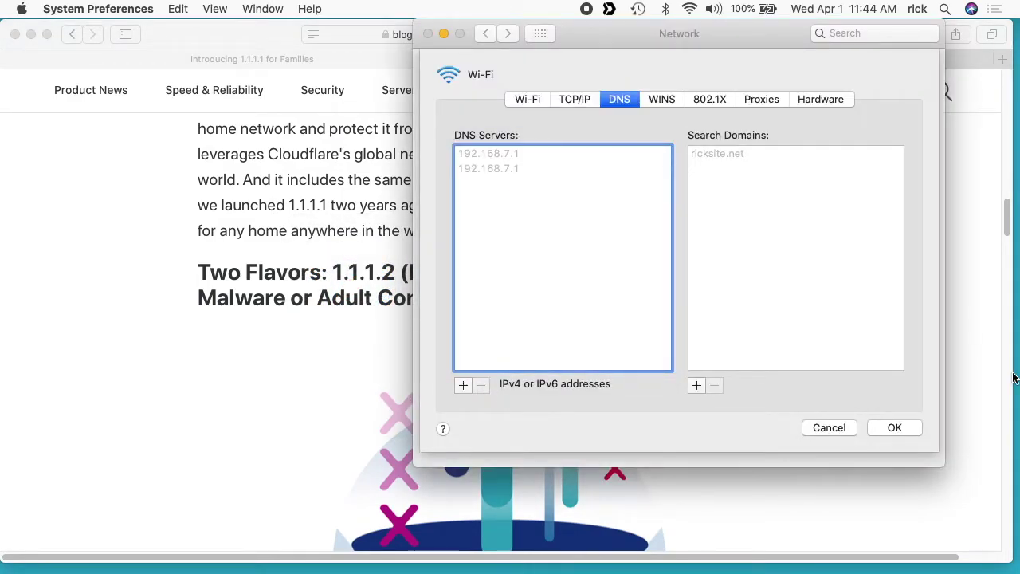
{"action": "left_click", "coordinate": [914, 434]}
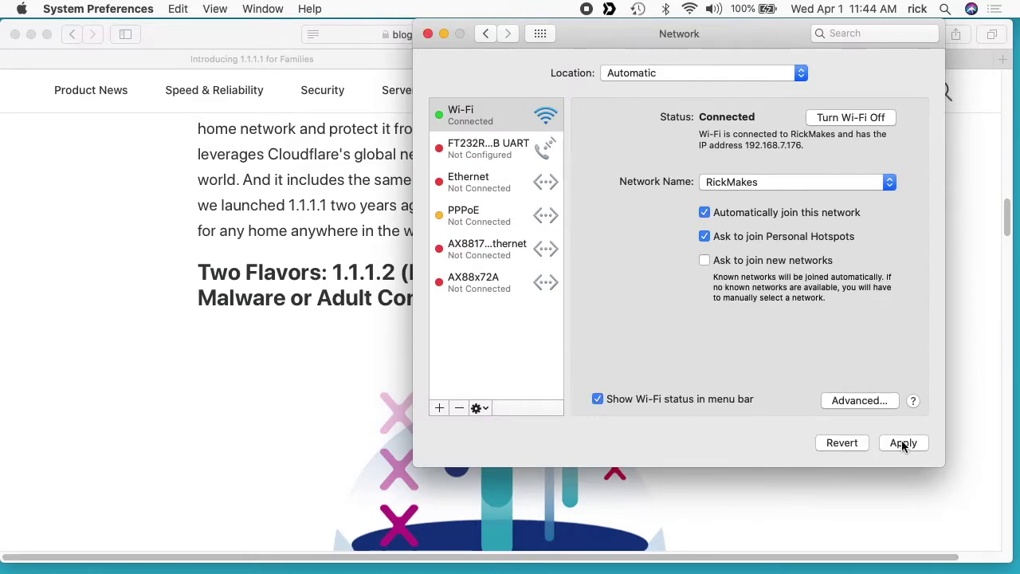
{"action": "left_click", "coordinate": [902, 443]}
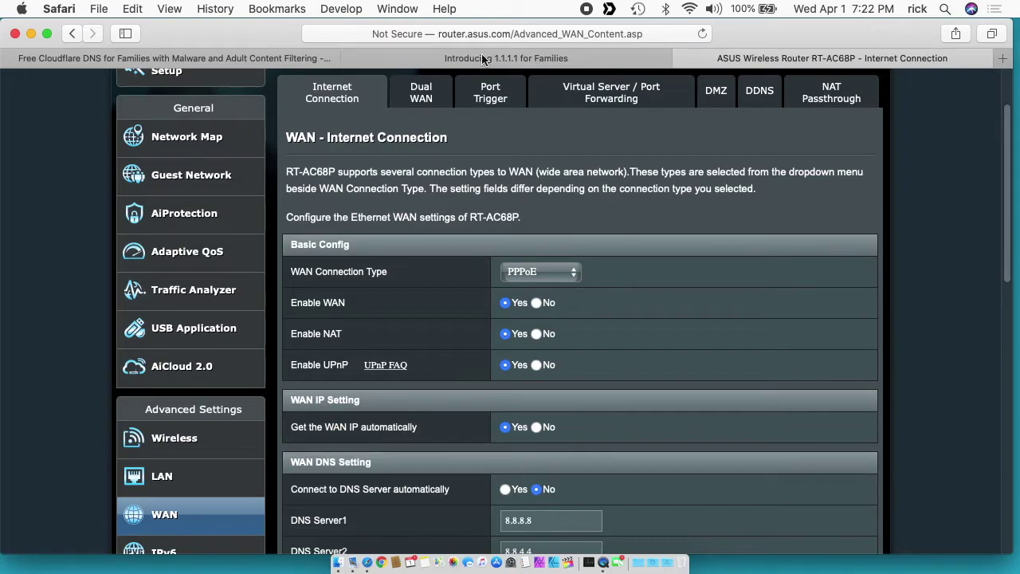
Step: Expand and read the highlighted YouTube comment about assigning public DNS to clients, then view its video
{"action": "left_click", "coordinate": [93, 33]}
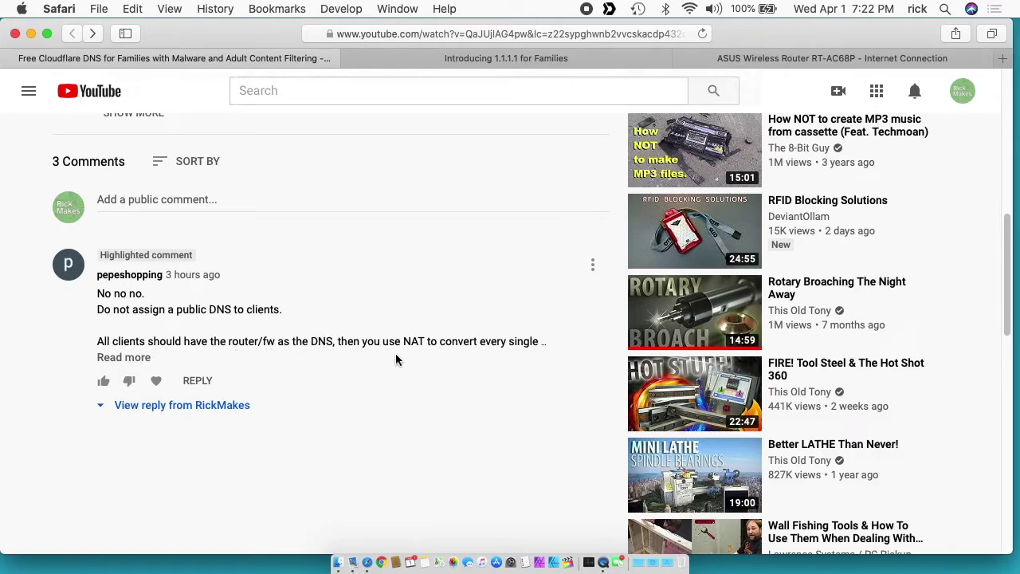
{"action": "left_click", "coordinate": [135, 360]}
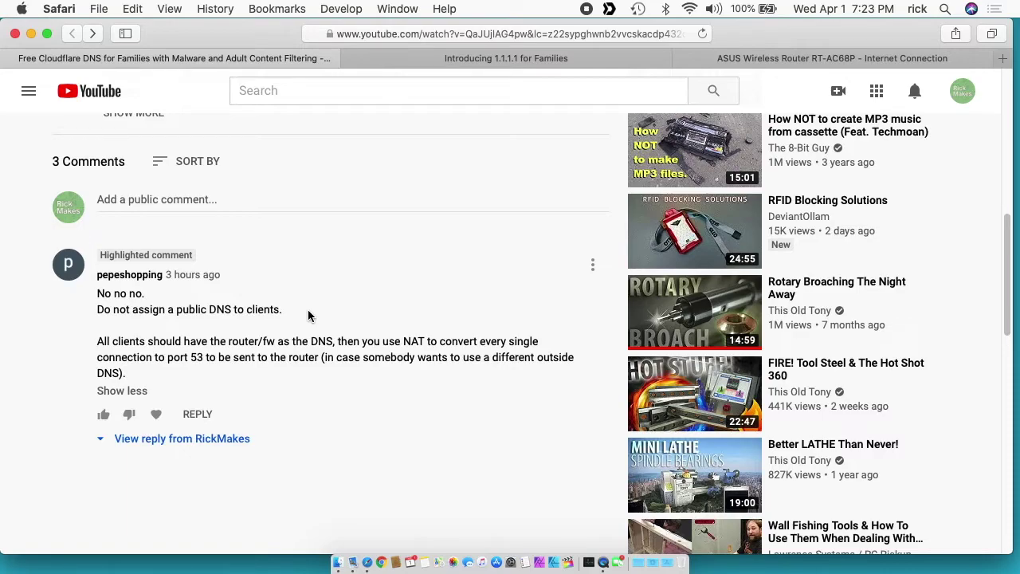
{"action": "scroll", "coordinate": [307, 315], "scroll_direction": "up", "scroll_amount": 10}
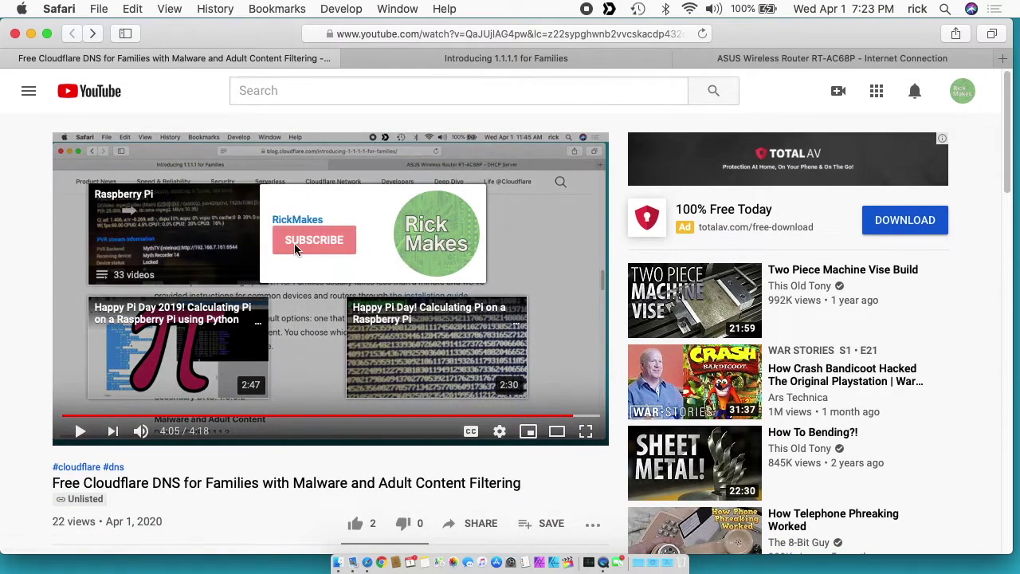
Step: Set DNS Server1 to 1.1.1.3 in the ASUS router's WAN DNS settings
{"action": "left_click", "coordinate": [765, 58]}
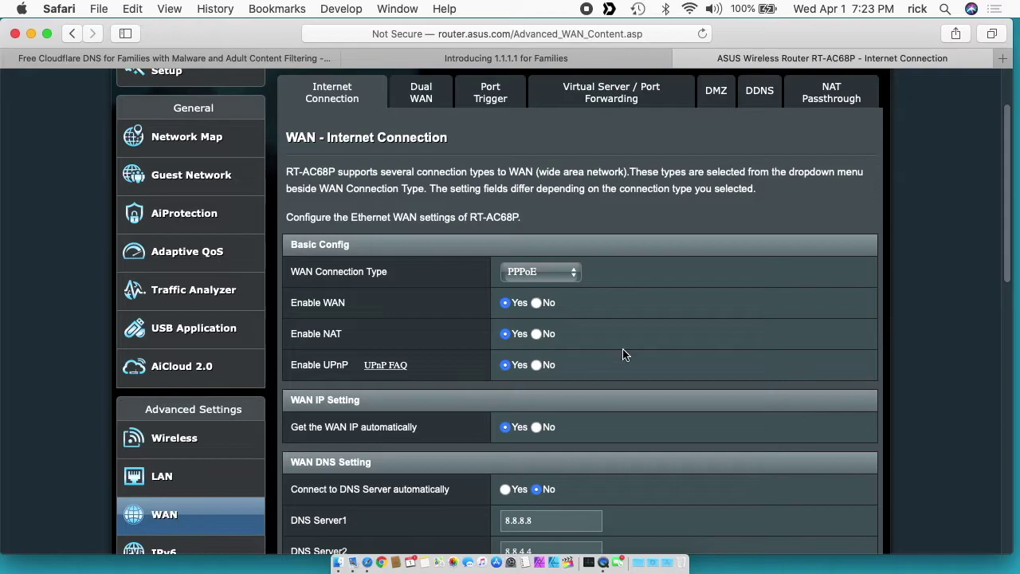
{"action": "scroll", "coordinate": [577, 437], "scroll_direction": "down", "scroll_amount": 2}
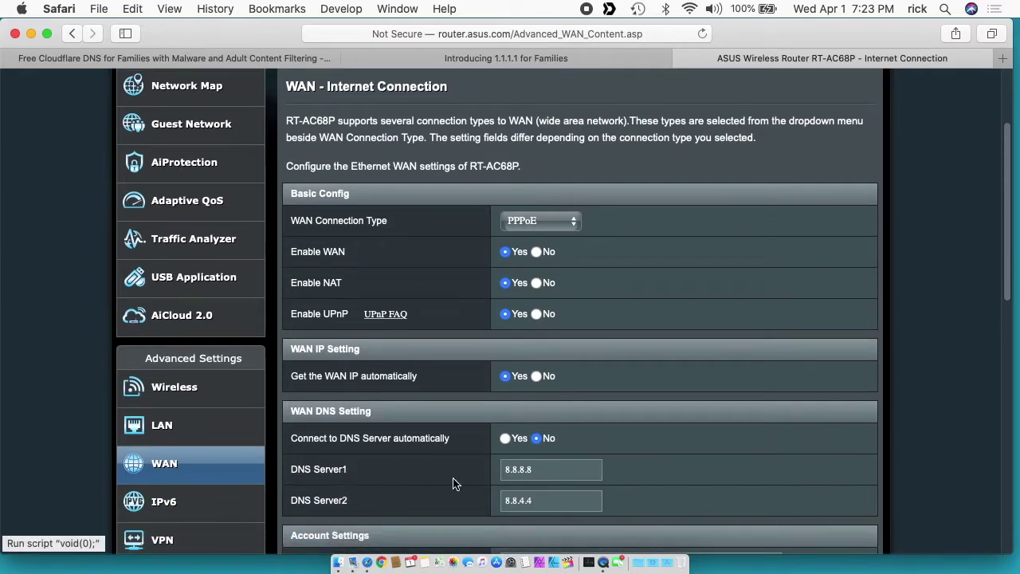
{"action": "triple_click", "coordinate": [542, 470]}
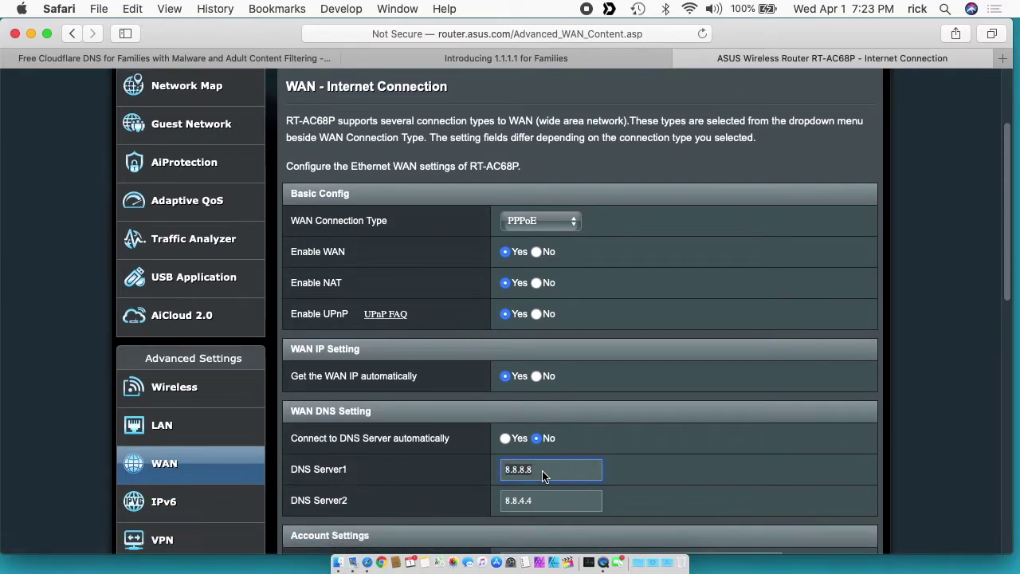
{"action": "type", "text": "1.1.1."}
{"action": "type", "text": "2"}
Step: Look up the malware and adult content DNS addresses in the Cloudflare article and set the router's DNS Server2 to 1.0.0.3
{"action": "left_click", "coordinate": [423, 57]}
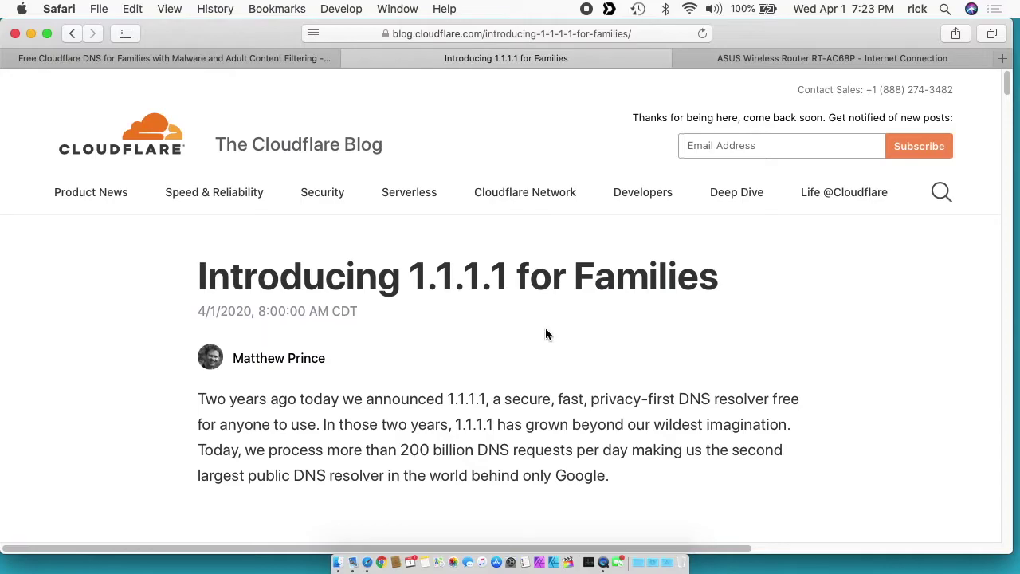
{"action": "scroll", "coordinate": [545, 334], "scroll_direction": "down", "scroll_amount": 5}
{"action": "scroll", "coordinate": [530, 279], "scroll_direction": "down", "scroll_amount": 15}
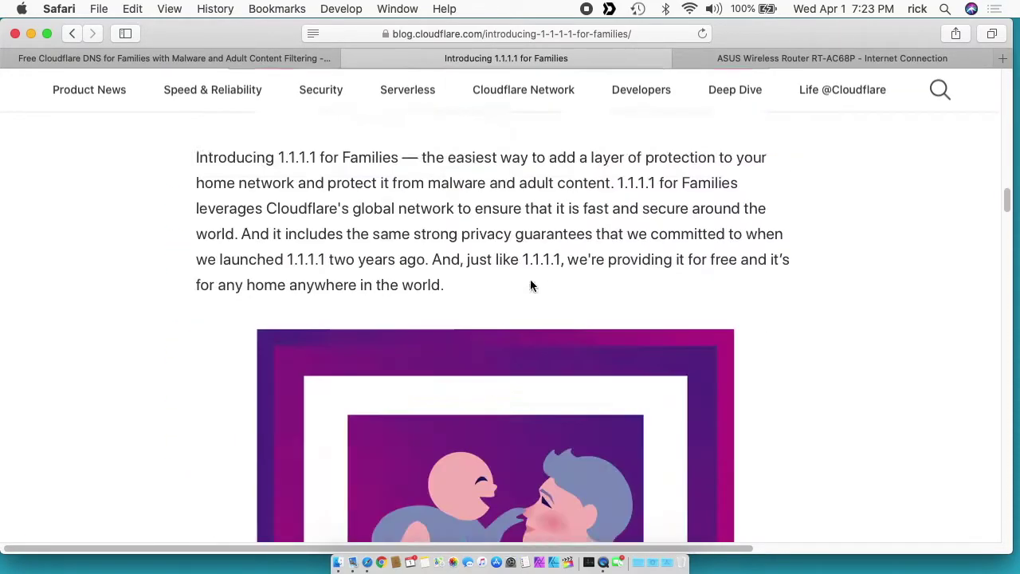
{"action": "scroll", "coordinate": [530, 282], "scroll_direction": "down", "scroll_amount": 15}
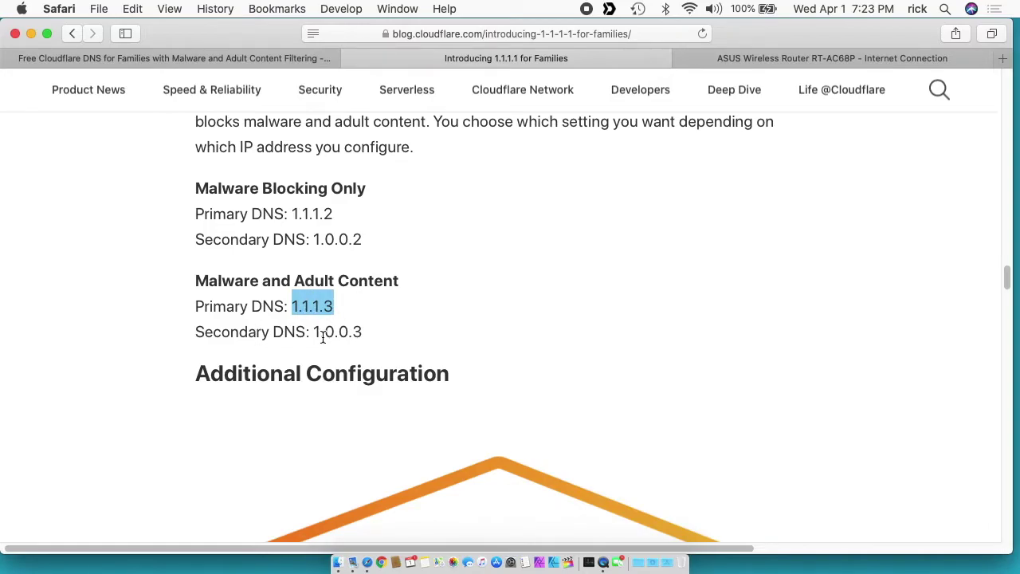
{"action": "left_click", "coordinate": [820, 59]}
{"action": "left_click", "coordinate": [534, 504]}
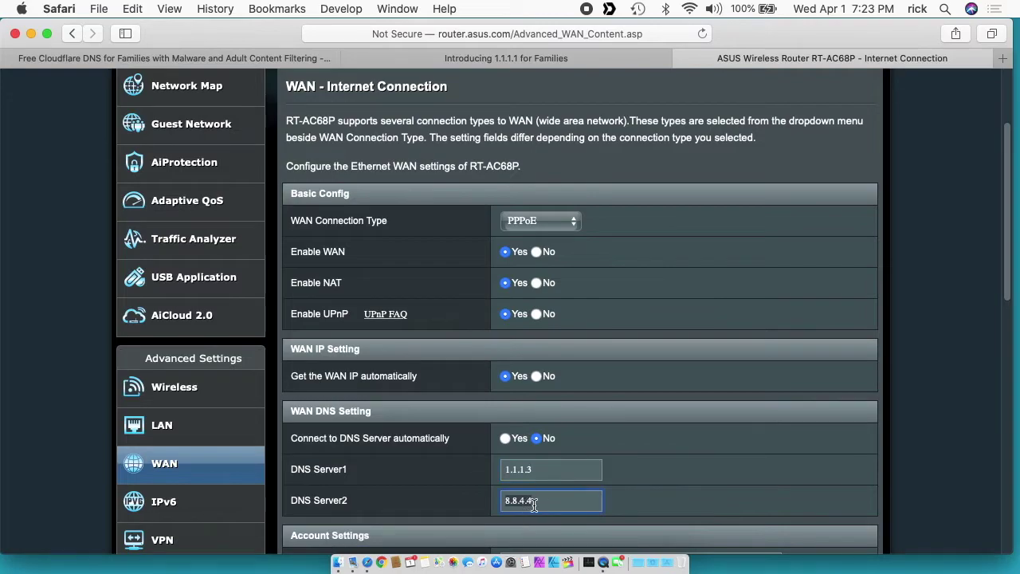
{"action": "key", "text": "super+a"}
{"action": "type", "text": "1.0.0.3"}
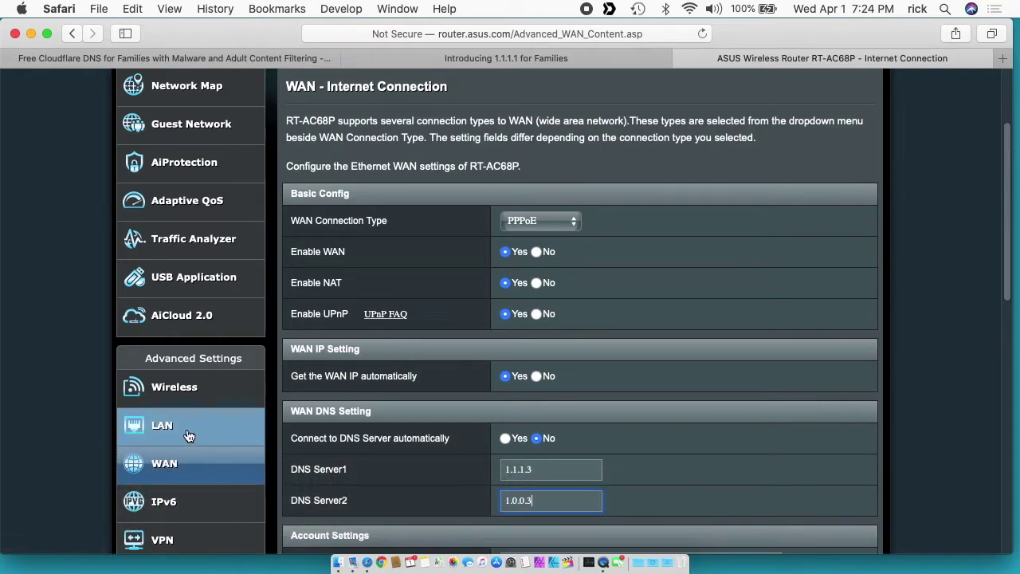
Step: Open the router's LAN DHCP Server settings and check the DNS Server entry given to clients
{"action": "left_click", "coordinate": [187, 435]}
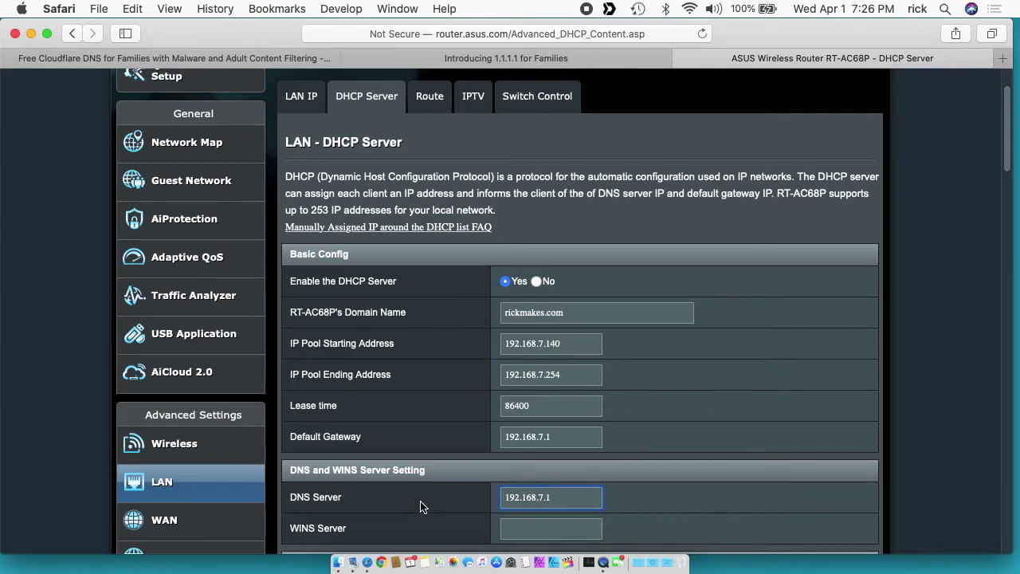
{"action": "left_click", "coordinate": [720, 272]}
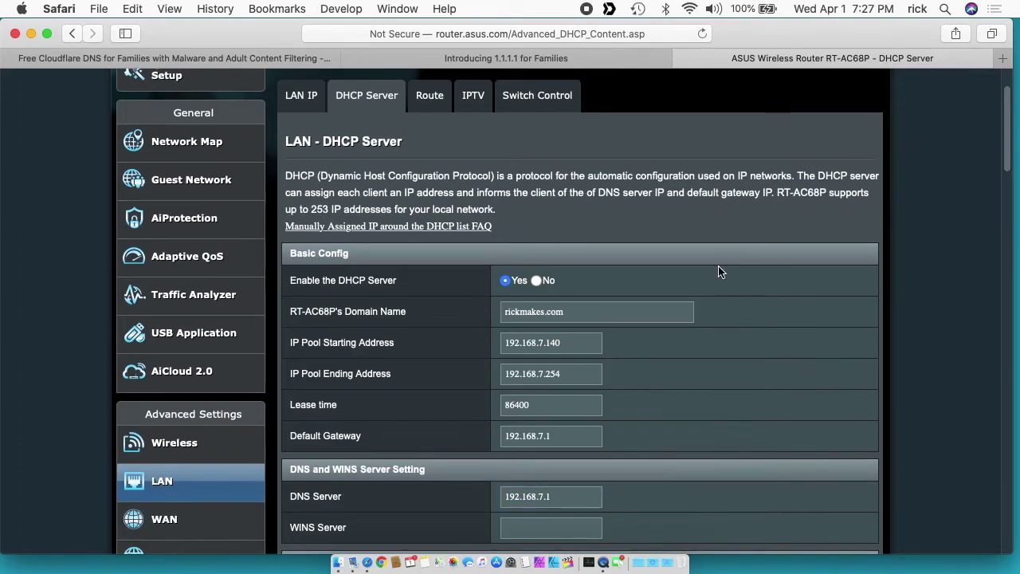
Step: Return to the Cloudflare article and review the Additional Configuration section below the DNS addresses
{"action": "left_click", "coordinate": [596, 58]}
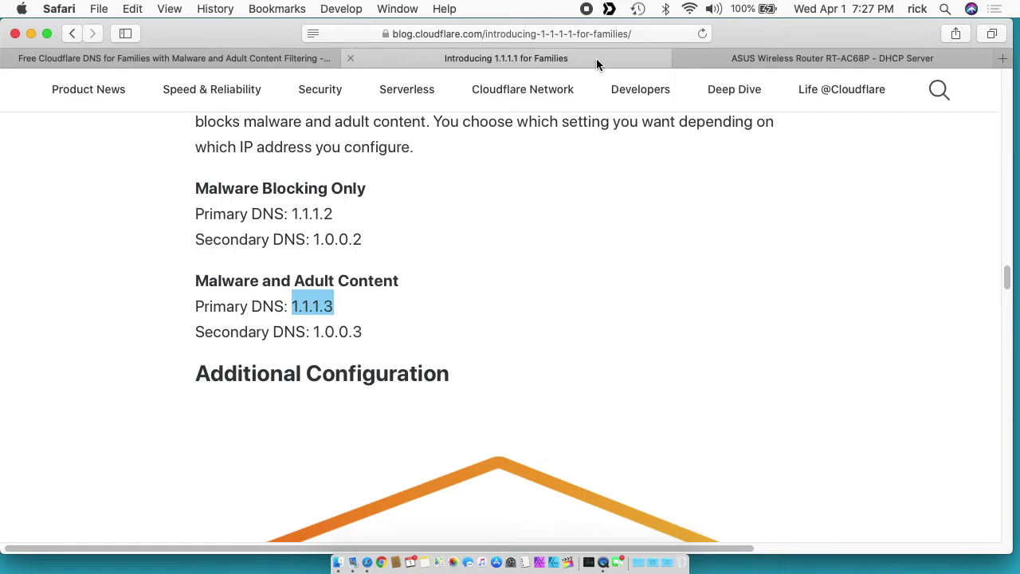
{"action": "scroll", "coordinate": [645, 196], "scroll_direction": "down", "scroll_amount": 10}
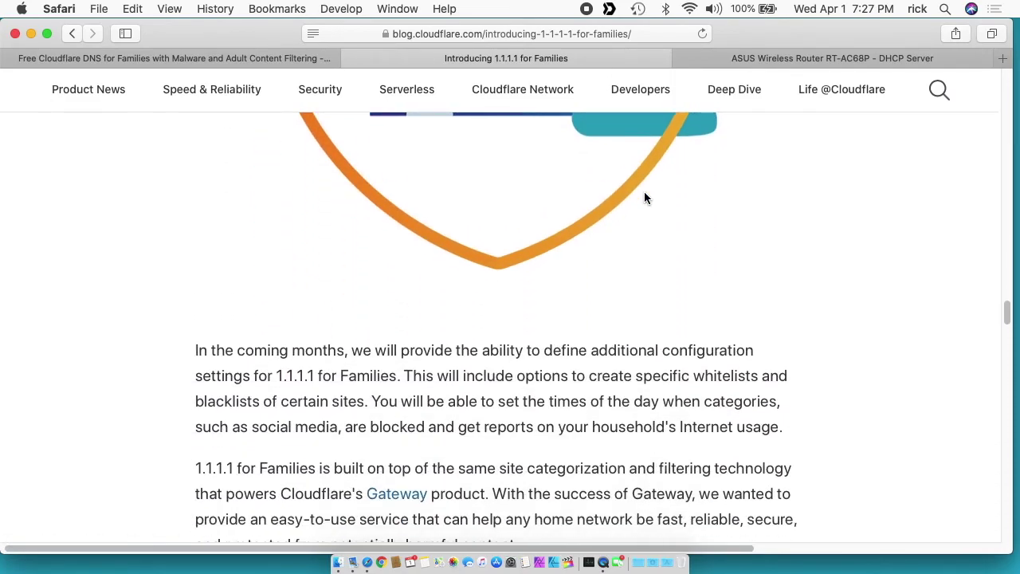
{"action": "scroll", "coordinate": [645, 198], "scroll_direction": "up", "scroll_amount": 10}
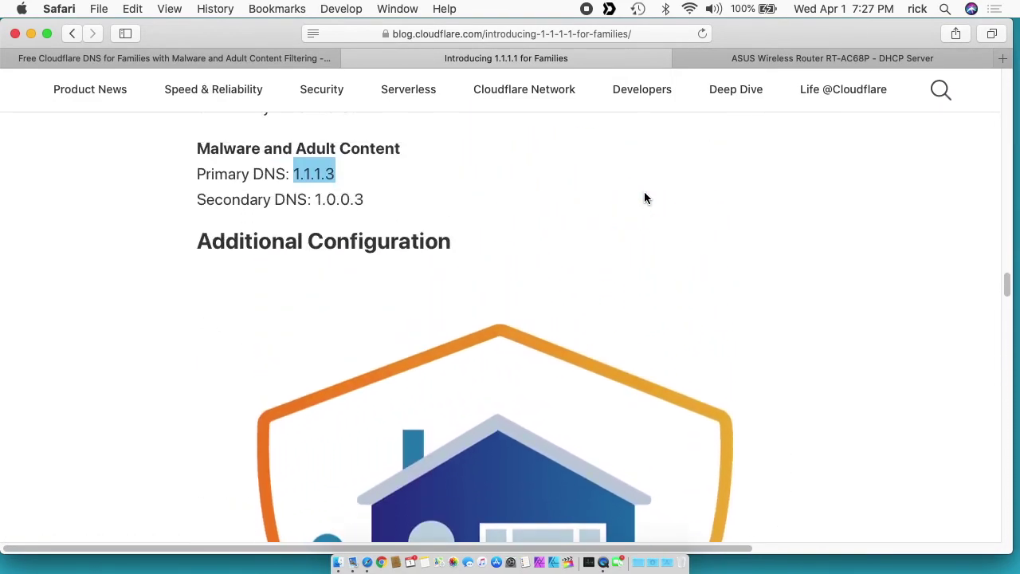